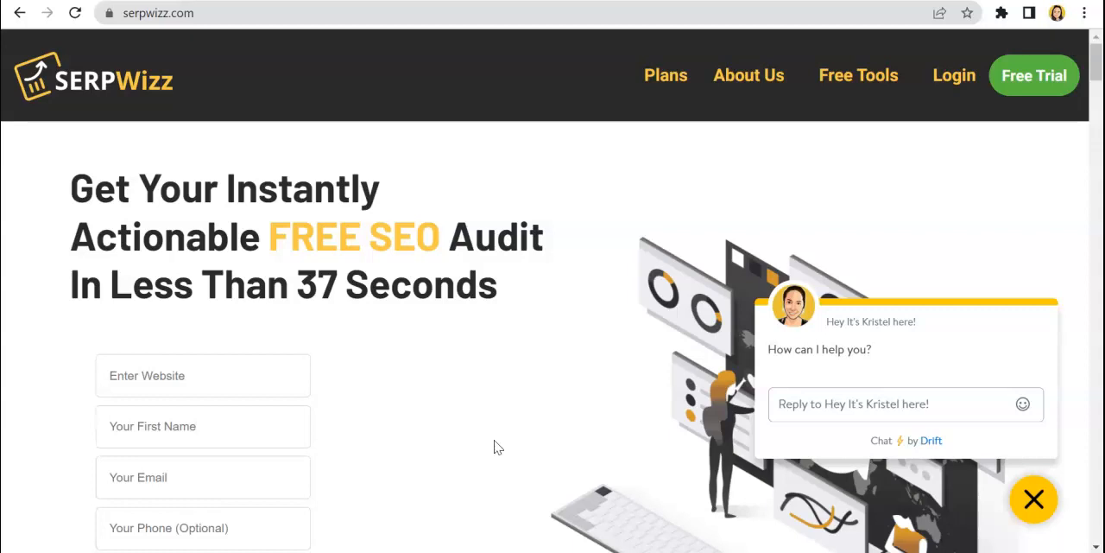
{"action": "scroll", "coordinate": [497, 447], "scroll_direction": "down", "scroll_amount": 1}
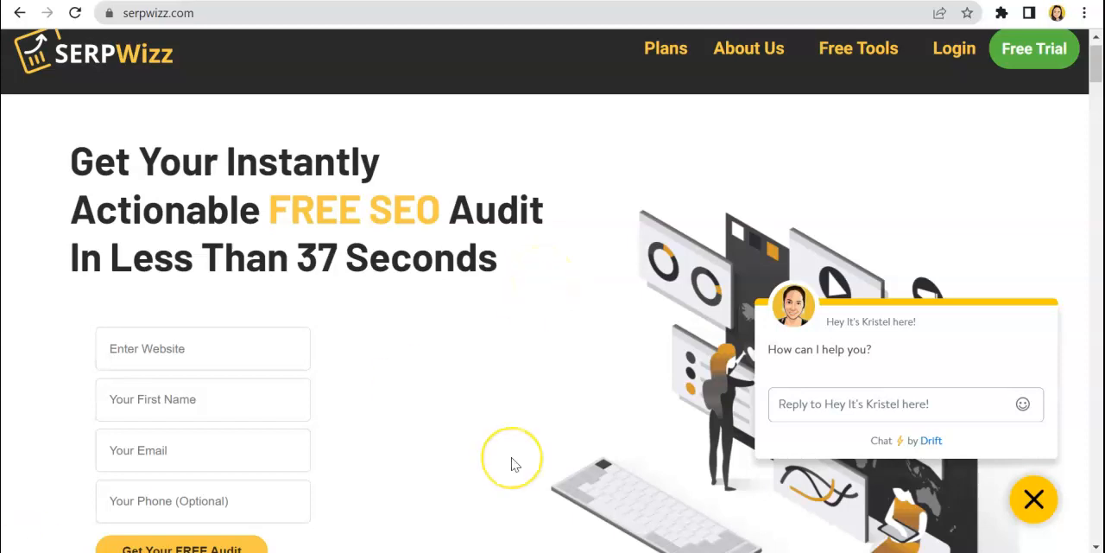
{"action": "scroll", "coordinate": [511, 464], "scroll_direction": "down", "scroll_amount": 6}
{"action": "scroll", "coordinate": [511, 464], "scroll_direction": "down", "scroll_amount": 2}
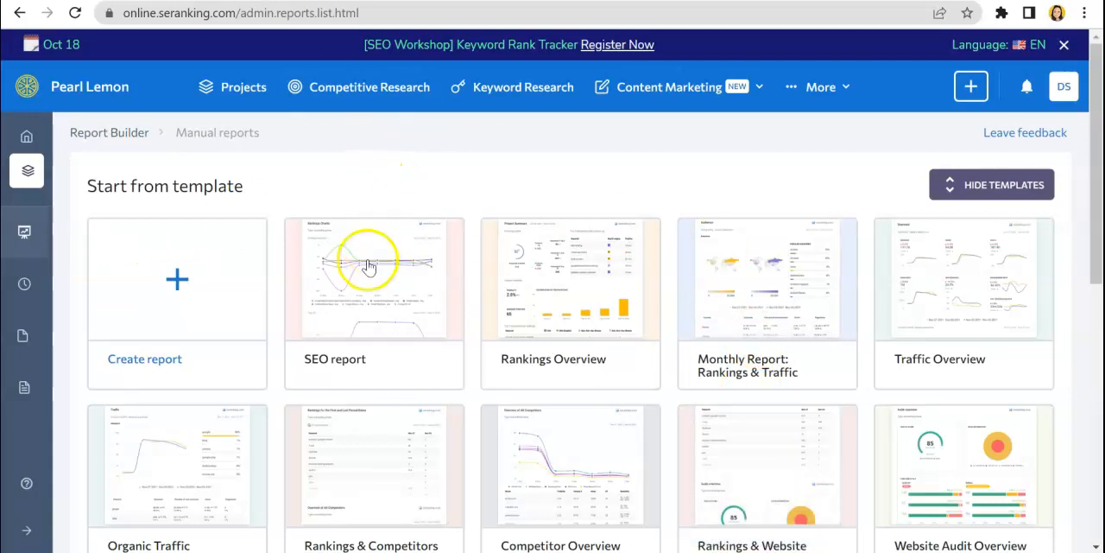
Switch to the manual reports page of SE Ranking's Report Builder and start generating a new blank report
{"action": "mouse_move", "coordinate": [767, 364]}
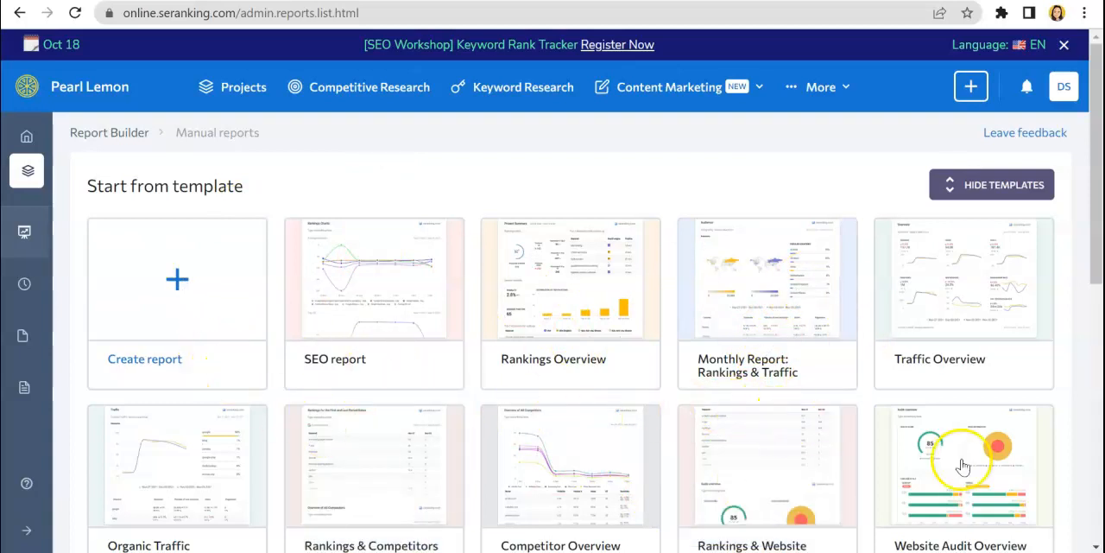
{"action": "mouse_move", "coordinate": [635, 380]}
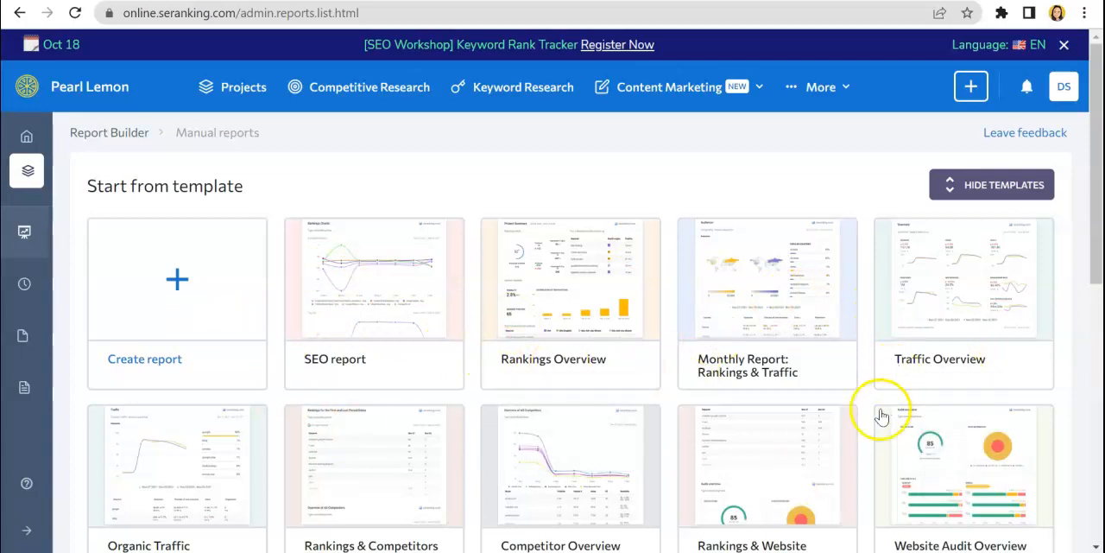
{"action": "scroll", "coordinate": [883, 414], "scroll_direction": "down", "scroll_amount": 2}
{"action": "scroll", "coordinate": [880, 417], "scroll_direction": "down", "scroll_amount": 2}
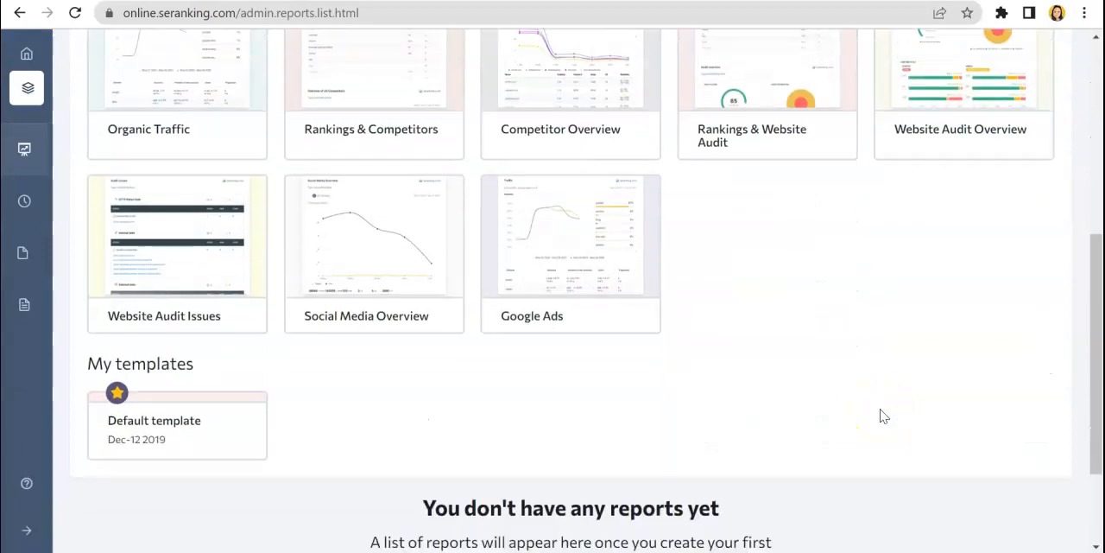
{"action": "scroll", "coordinate": [882, 416], "scroll_direction": "down", "scroll_amount": 2}
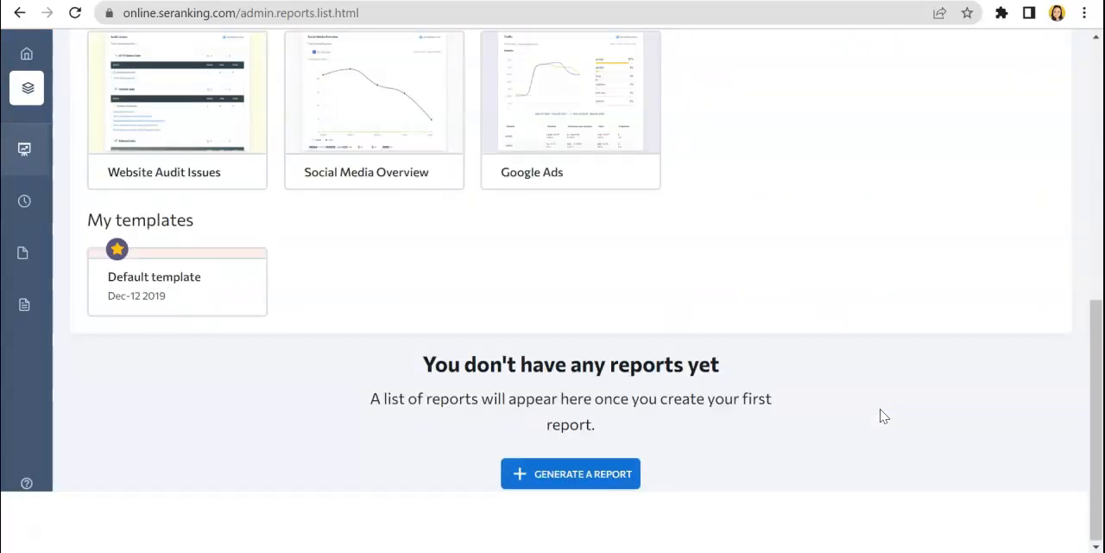
{"action": "left_click", "coordinate": [566, 488]}
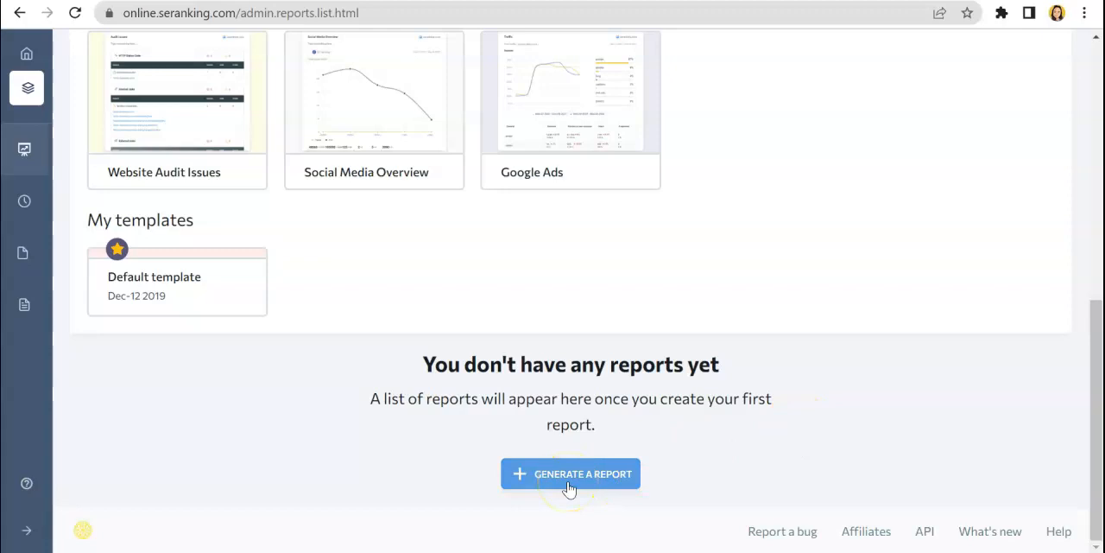
{"action": "left_click", "coordinate": [568, 486]}
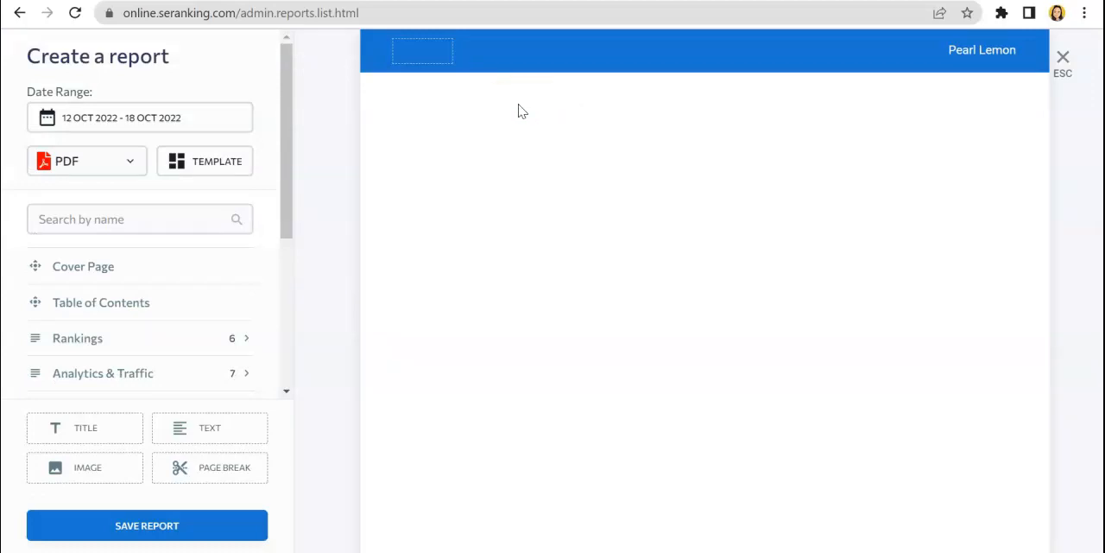
Examine the sections and layout elements available for building the report, from Cover Page to Keyword Research
{"action": "scroll", "coordinate": [185, 210], "scroll_direction": "down", "scroll_amount": 1}
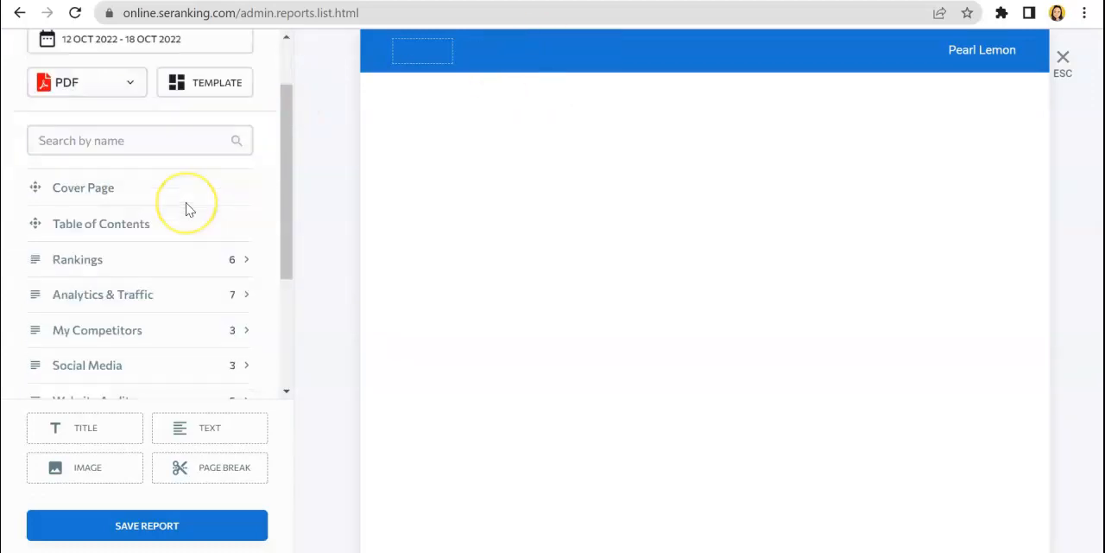
{"action": "scroll", "coordinate": [186, 209], "scroll_direction": "down", "scroll_amount": 2}
{"action": "scroll", "coordinate": [186, 210], "scroll_direction": "up", "scroll_amount": 3}
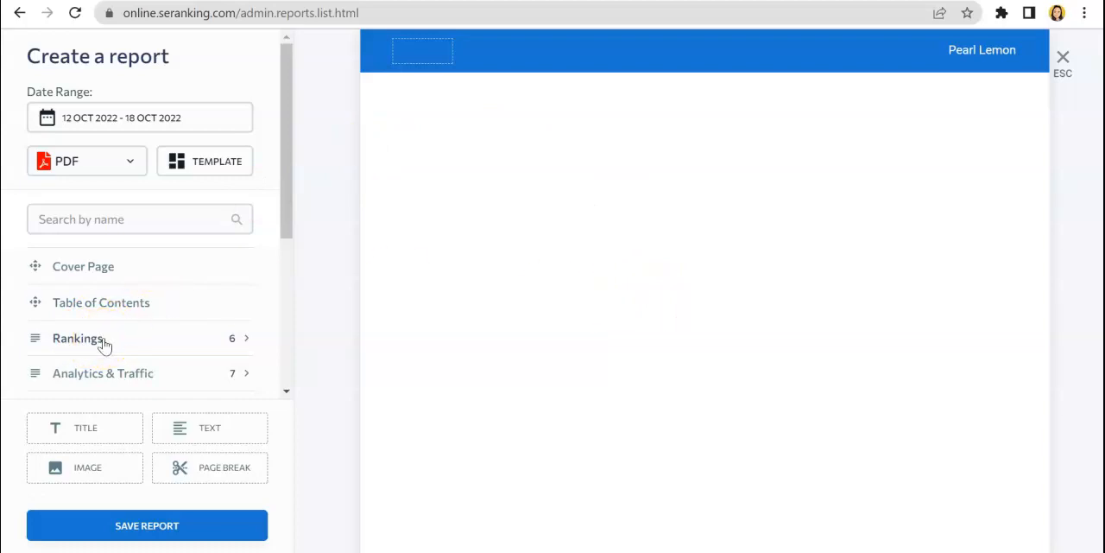
{"action": "scroll", "coordinate": [104, 346], "scroll_direction": "down", "scroll_amount": 3}
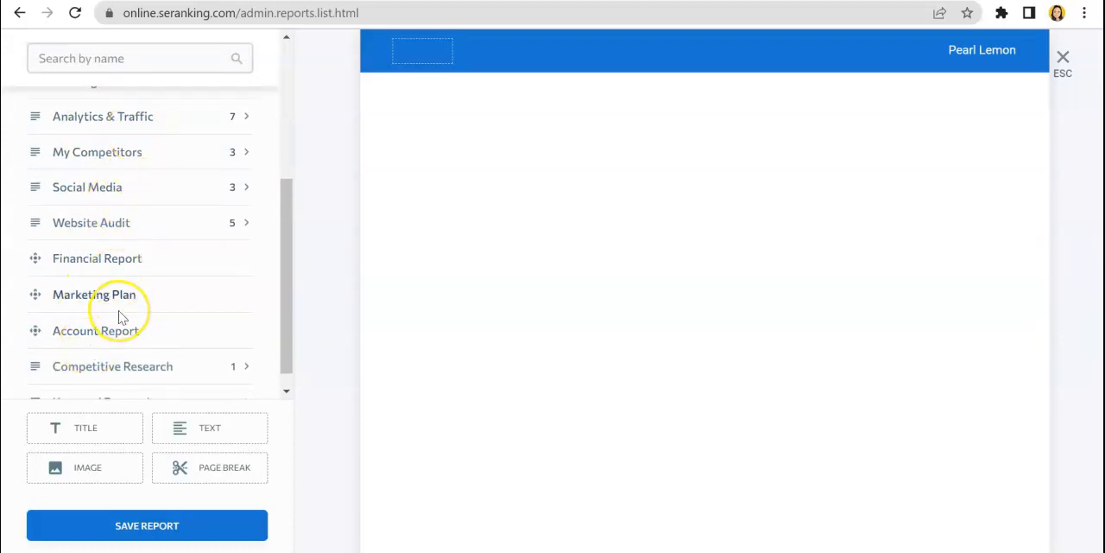
{"action": "scroll", "coordinate": [121, 316], "scroll_direction": "down", "scroll_amount": 1}
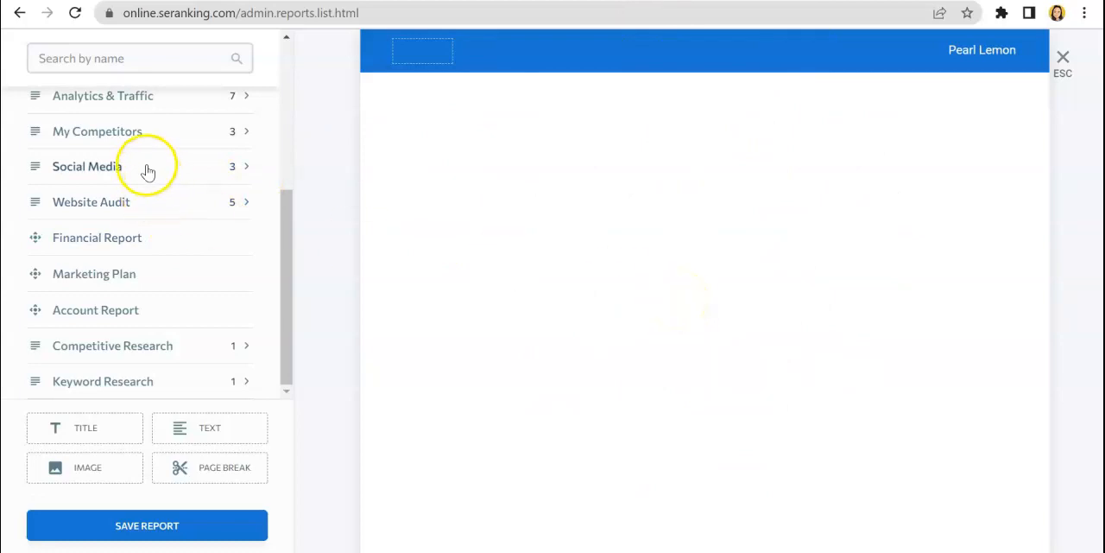
{"action": "scroll", "coordinate": [148, 169], "scroll_direction": "up", "scroll_amount": 5}
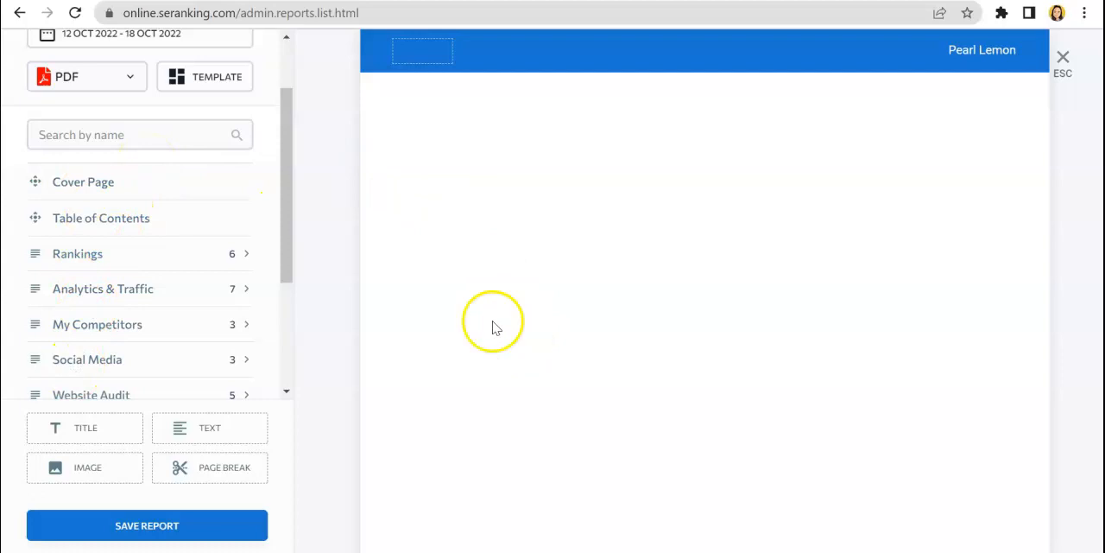
{"action": "scroll", "coordinate": [129, 268], "scroll_direction": "down", "scroll_amount": 3}
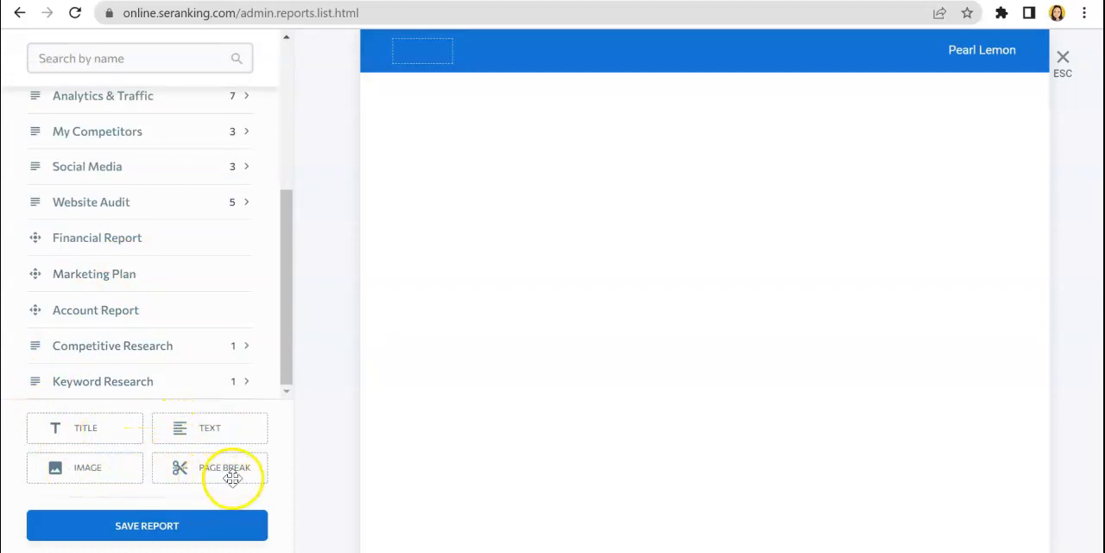
Add the Cover Page to the top of the empty report and check its layout
{"action": "scroll", "coordinate": [210, 318], "scroll_direction": "up", "scroll_amount": 5}
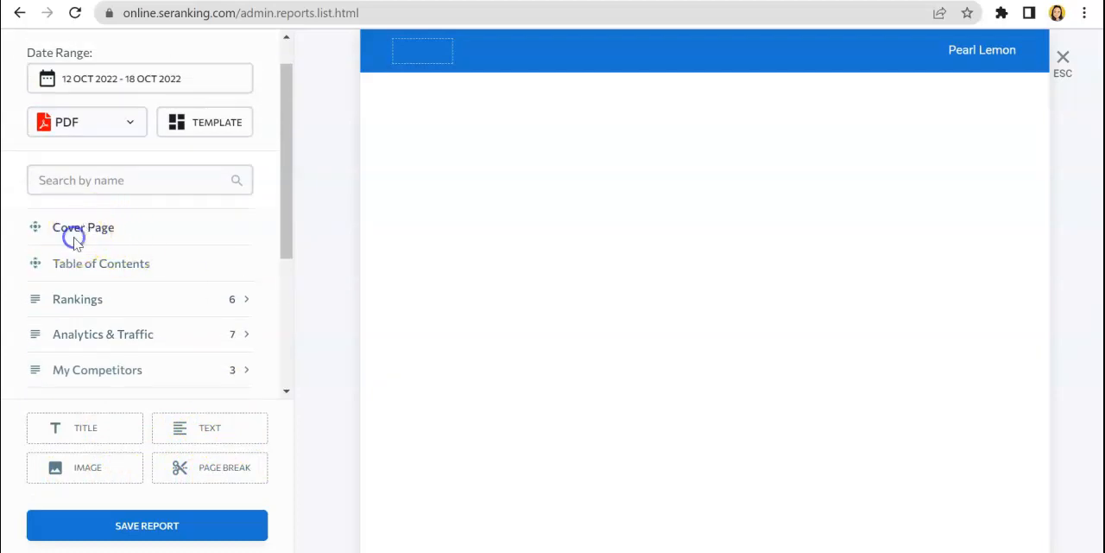
{"action": "left_click", "coordinate": [84, 220]}
{"action": "left_click_drag", "start_coordinate": [83, 220], "coordinate": [389, 67]}
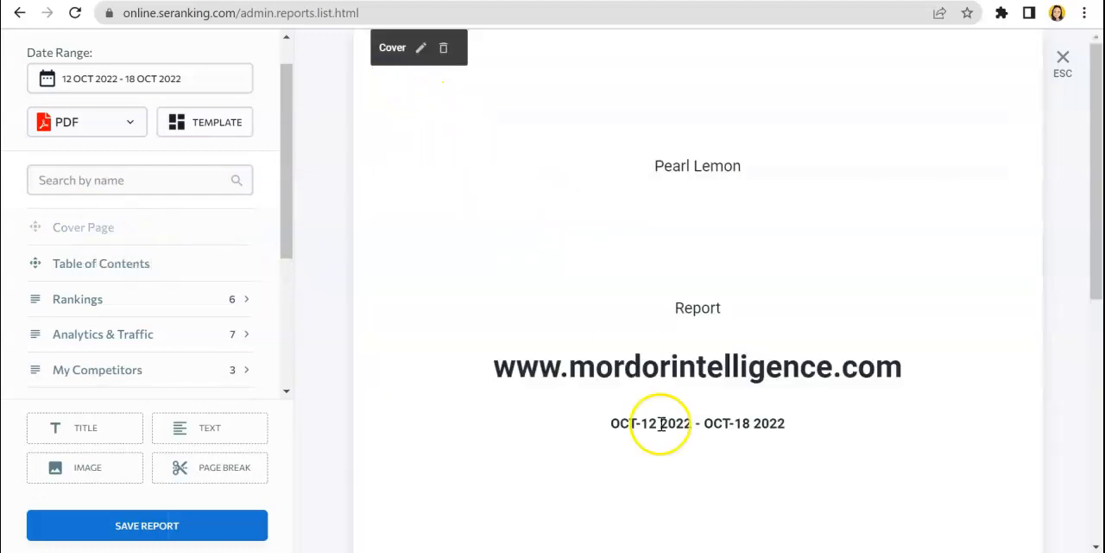
{"action": "scroll", "coordinate": [661, 424], "scroll_direction": "down", "scroll_amount": 1}
{"action": "scroll", "coordinate": [661, 424], "scroll_direction": "down", "scroll_amount": 3}
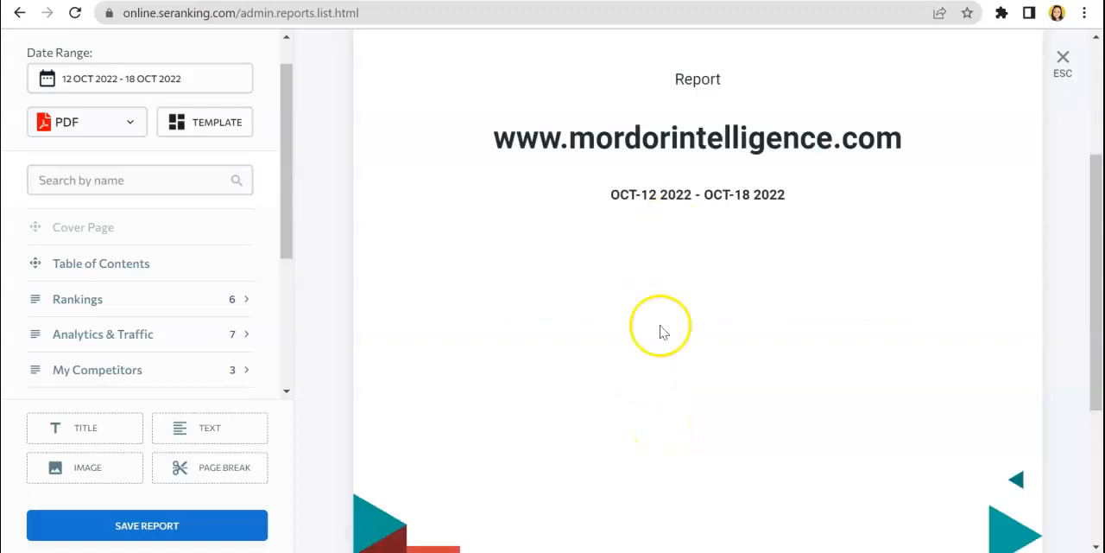
{"action": "scroll", "coordinate": [662, 326], "scroll_direction": "down", "scroll_amount": 5}
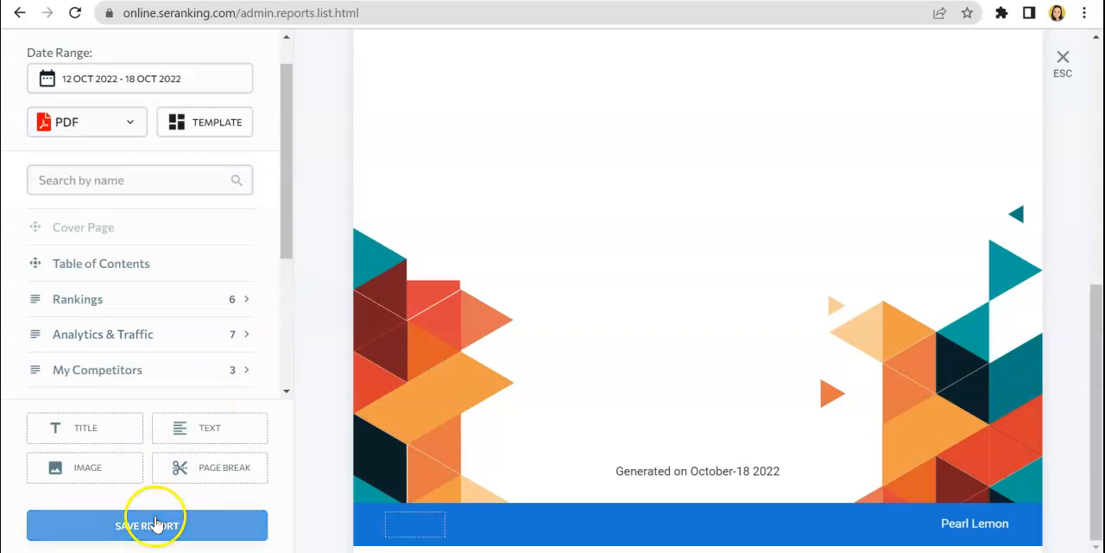
Add the Table of Contents to the report below the cover page
{"action": "left_click_drag", "start_coordinate": [112, 267], "coordinate": [381, 222]}
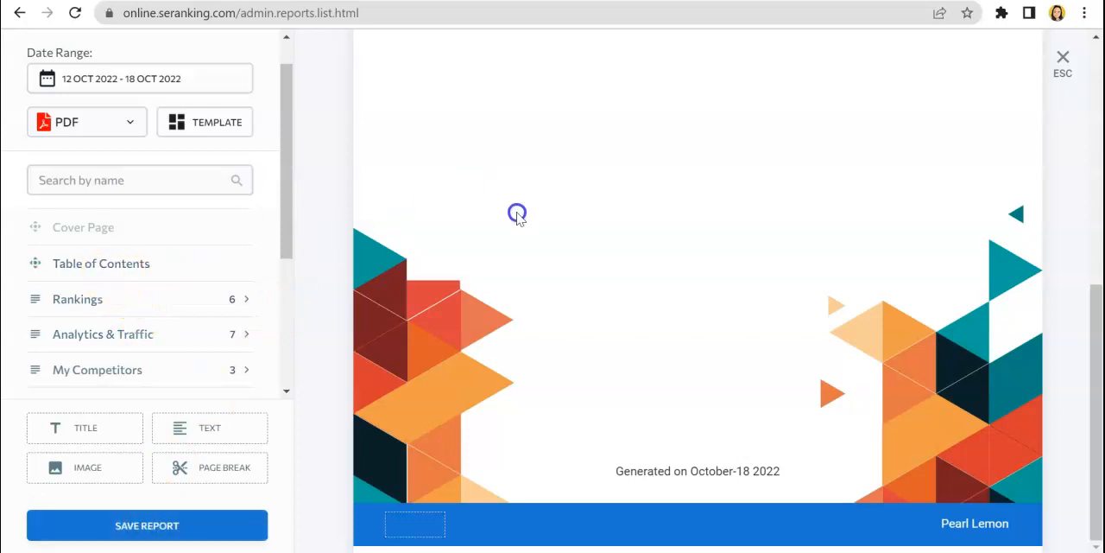
{"action": "left_click_drag", "start_coordinate": [423, 384], "coordinate": [421, 386]}
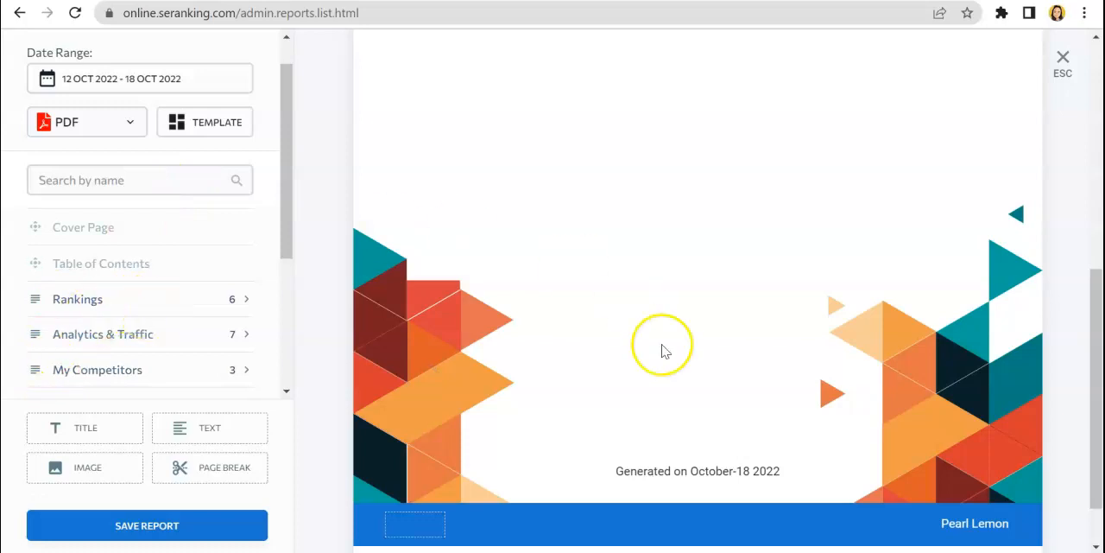
{"action": "scroll", "coordinate": [662, 350], "scroll_direction": "down", "scroll_amount": 1}
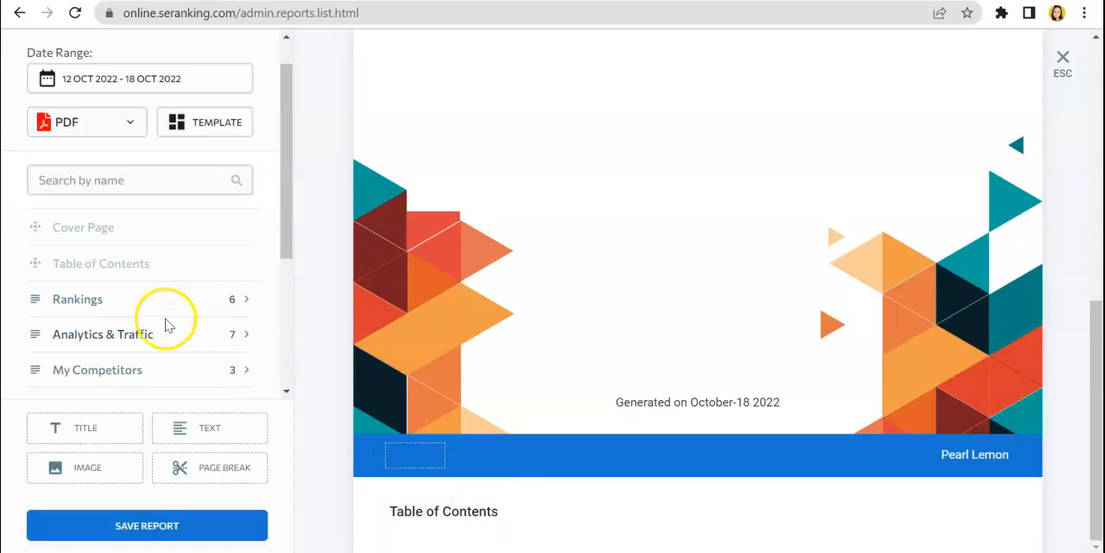
Add the Project Summary and Daily Result sections from the Rankings group to the report and review their settings
{"action": "left_click", "coordinate": [240, 313]}
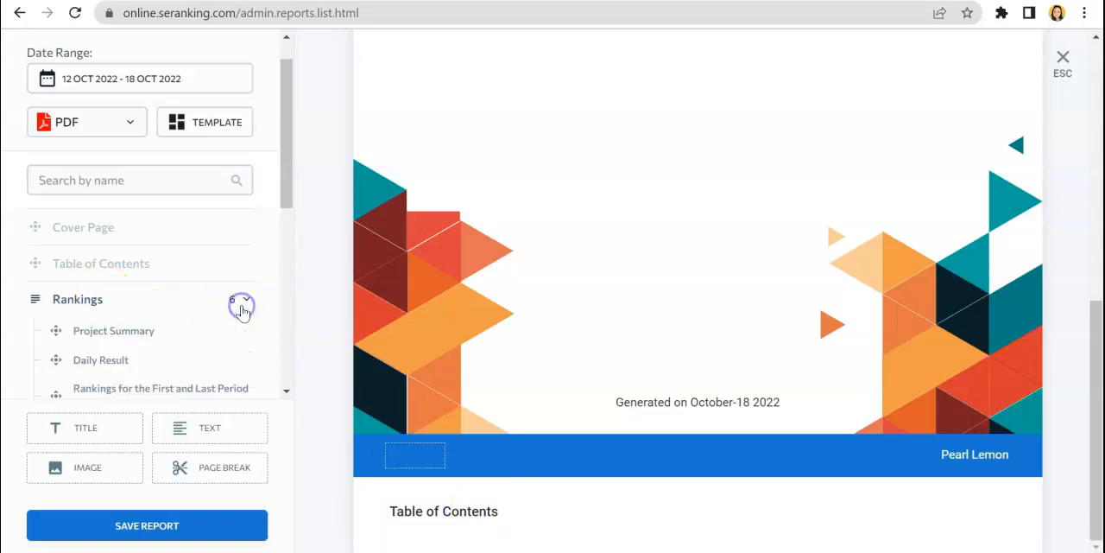
{"action": "scroll", "coordinate": [135, 314], "scroll_direction": "down", "scroll_amount": 3}
{"action": "scroll", "coordinate": [139, 314], "scroll_direction": "down", "scroll_amount": 1}
{"action": "scroll", "coordinate": [140, 306], "scroll_direction": "up", "scroll_amount": 2}
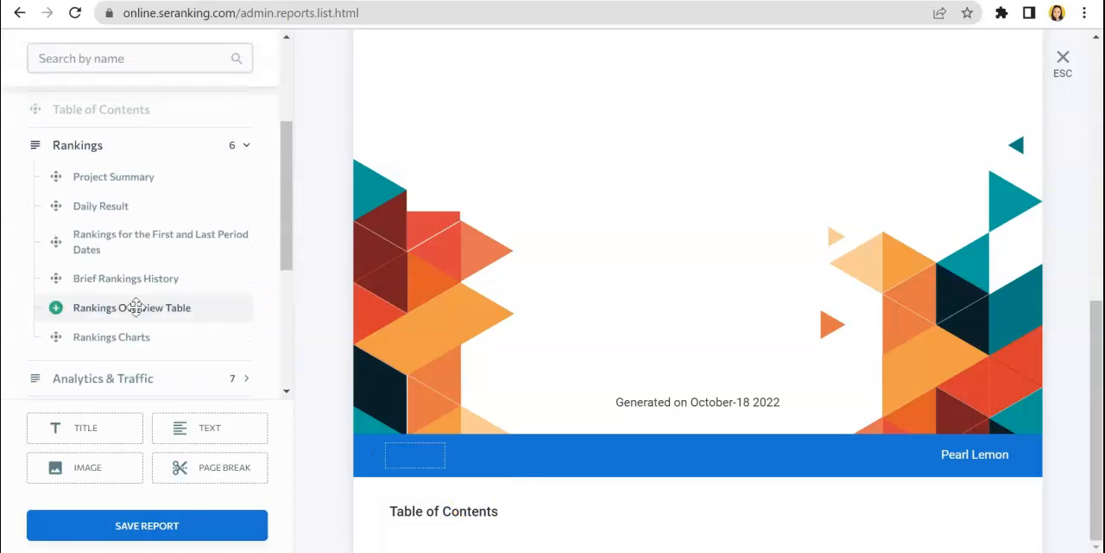
{"action": "left_click", "coordinate": [55, 177]}
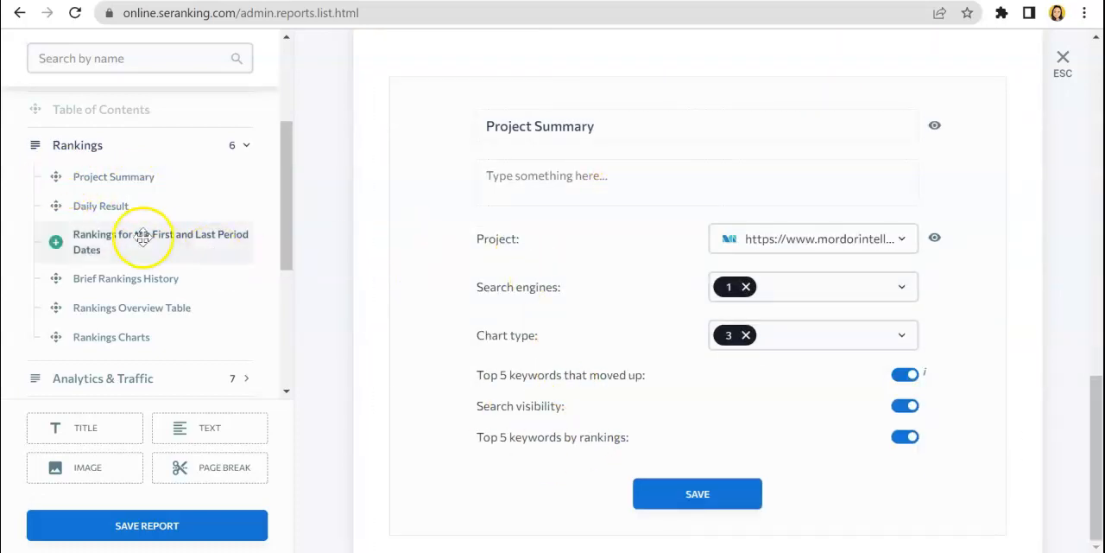
{"action": "left_click", "coordinate": [55, 208]}
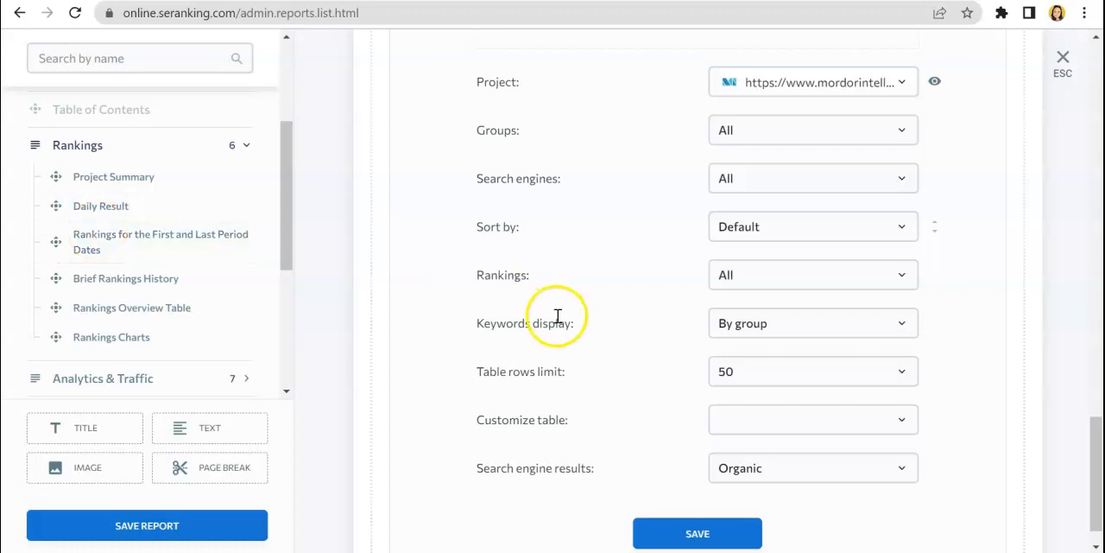
{"action": "scroll", "coordinate": [593, 201], "scroll_direction": "up", "scroll_amount": 5}
{"action": "scroll", "coordinate": [592, 201], "scroll_direction": "up", "scroll_amount": 5}
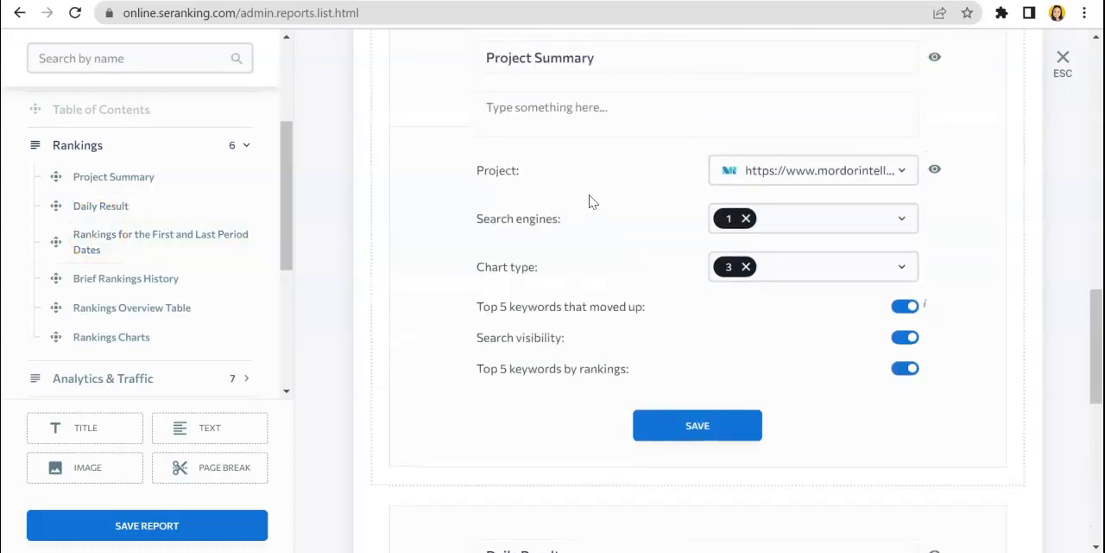
{"action": "scroll", "coordinate": [592, 201], "scroll_direction": "down", "scroll_amount": 10}
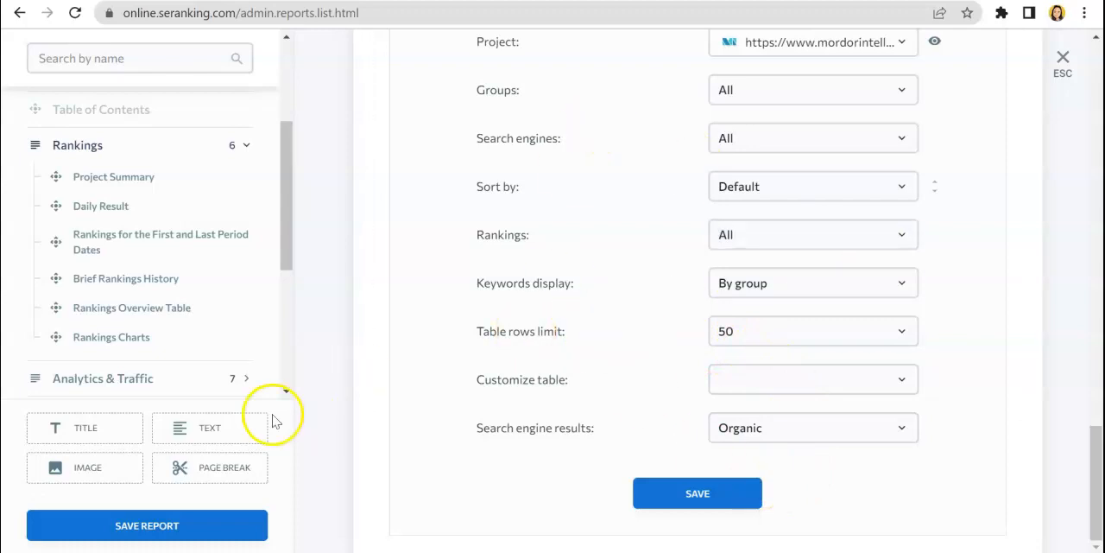
Check the assembled report from the cover page to the ranking sections and save it
{"action": "left_click", "coordinate": [156, 526]}
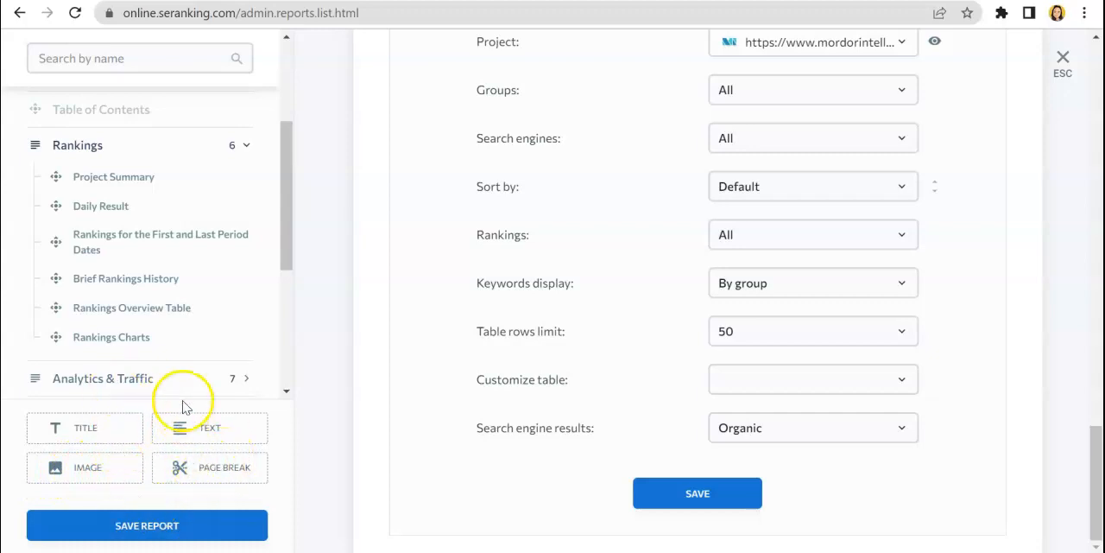
{"action": "scroll", "coordinate": [581, 475], "scroll_direction": "up", "scroll_amount": 15}
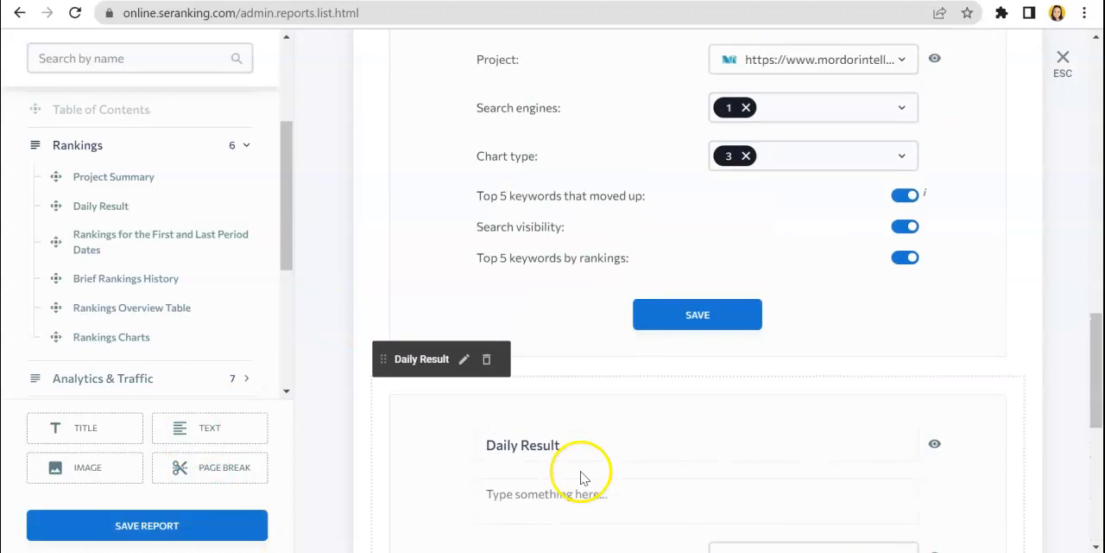
{"action": "scroll", "coordinate": [580, 478], "scroll_direction": "up", "scroll_amount": 5}
{"action": "scroll", "coordinate": [580, 478], "scroll_direction": "down", "scroll_amount": 3}
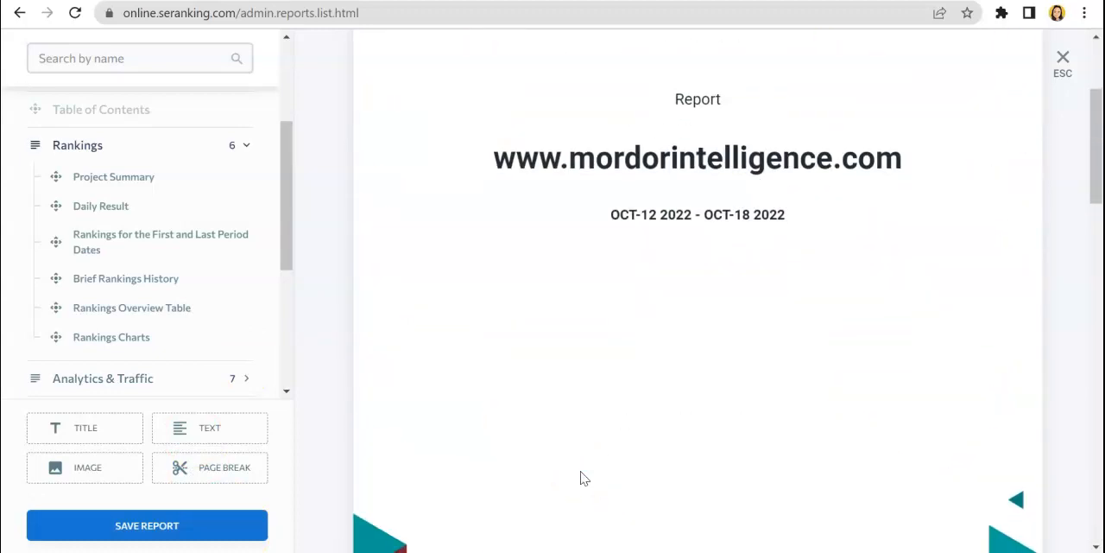
{"action": "scroll", "coordinate": [583, 479], "scroll_direction": "down", "scroll_amount": 7}
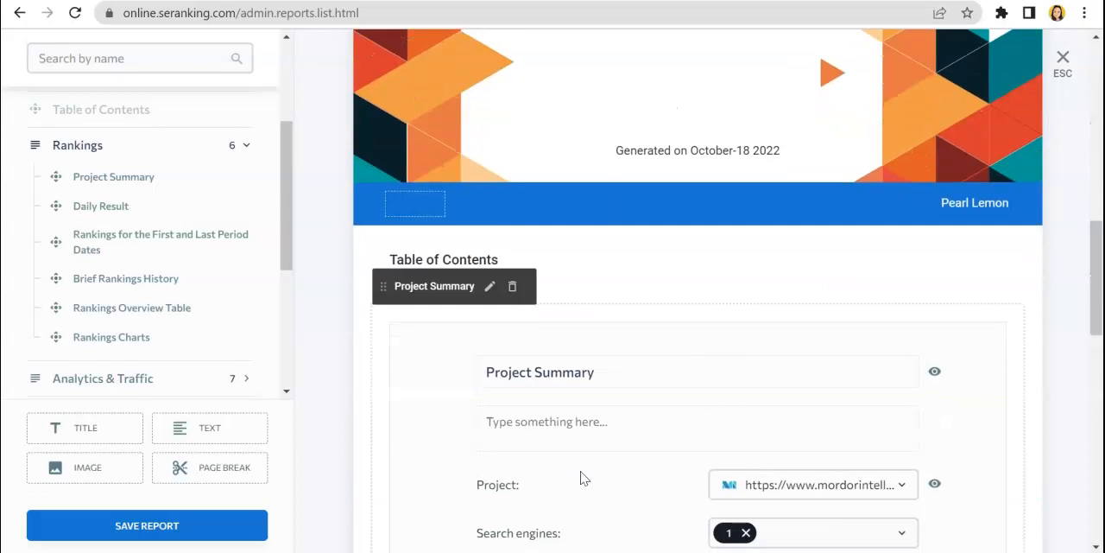
{"action": "scroll", "coordinate": [584, 478], "scroll_direction": "up", "scroll_amount": 8}
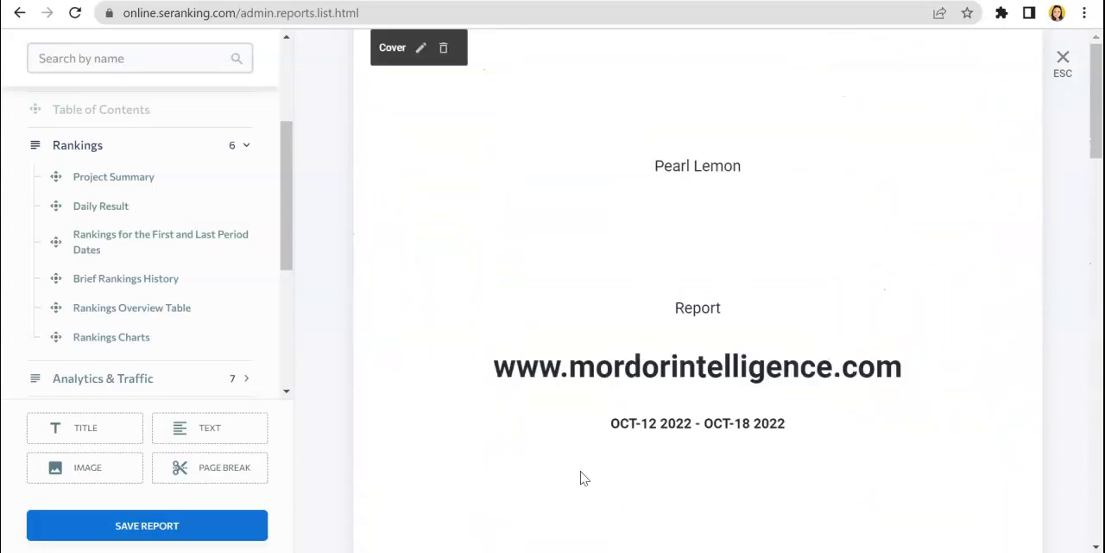
{"action": "left_click", "coordinate": [147, 531]}
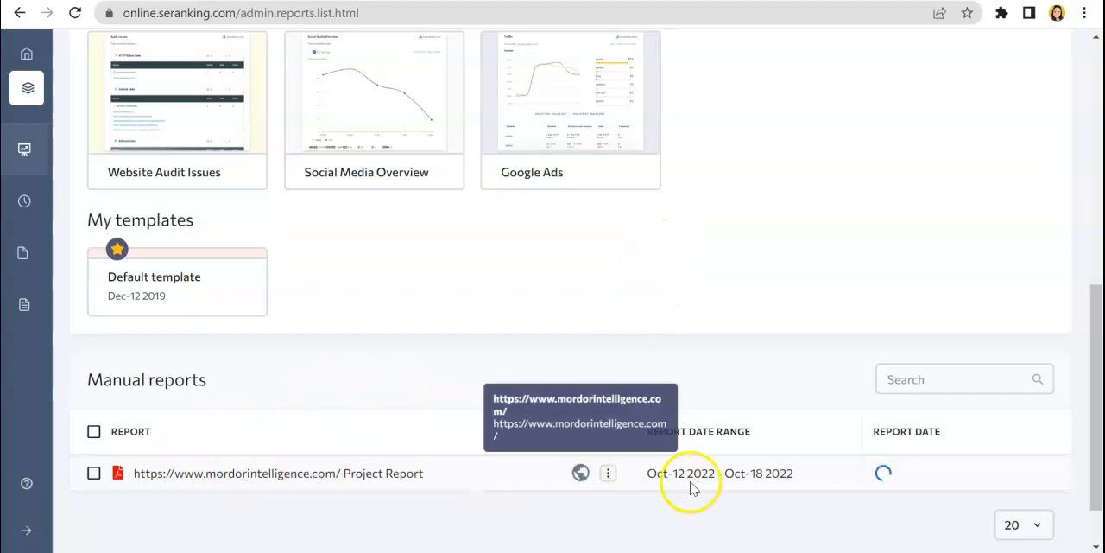
Open the saved mordorintelligence.com project report from the manual reports and look through its pages
{"action": "left_click", "coordinate": [155, 480]}
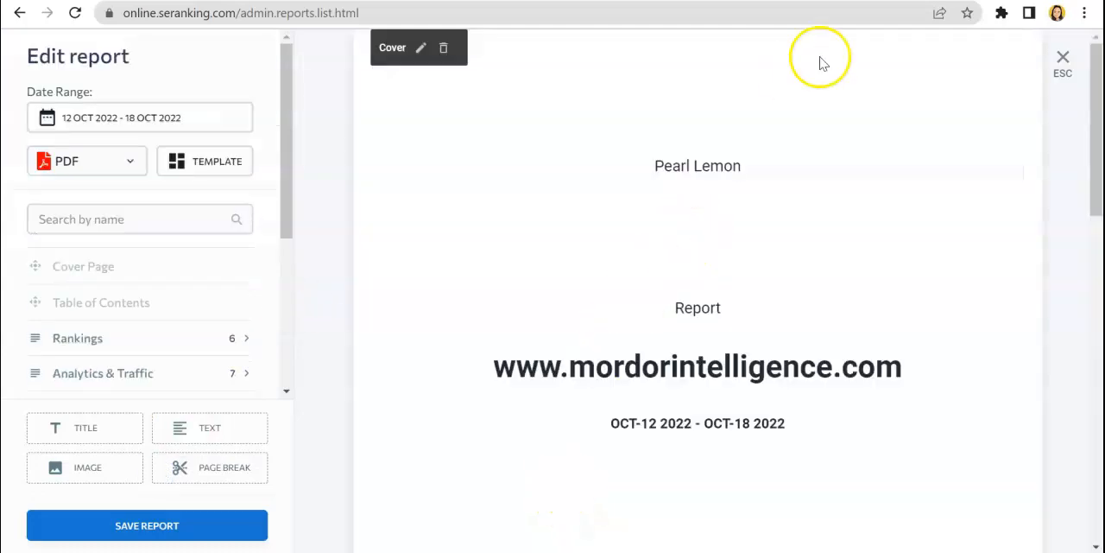
{"action": "scroll", "coordinate": [821, 395], "scroll_direction": "down", "scroll_amount": 10}
{"action": "scroll", "coordinate": [826, 403], "scroll_direction": "down", "scroll_amount": 4}
{"action": "scroll", "coordinate": [826, 402], "scroll_direction": "up", "scroll_amount": 14}
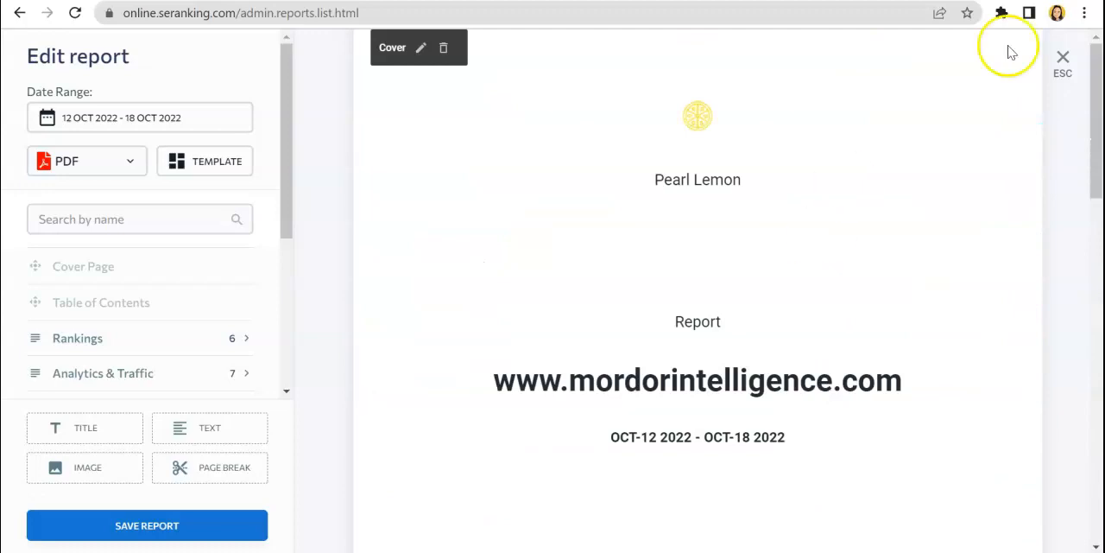
Close the mordorintelligence.com project report without further changes and return to the manual reports list
{"action": "left_click", "coordinate": [1064, 64]}
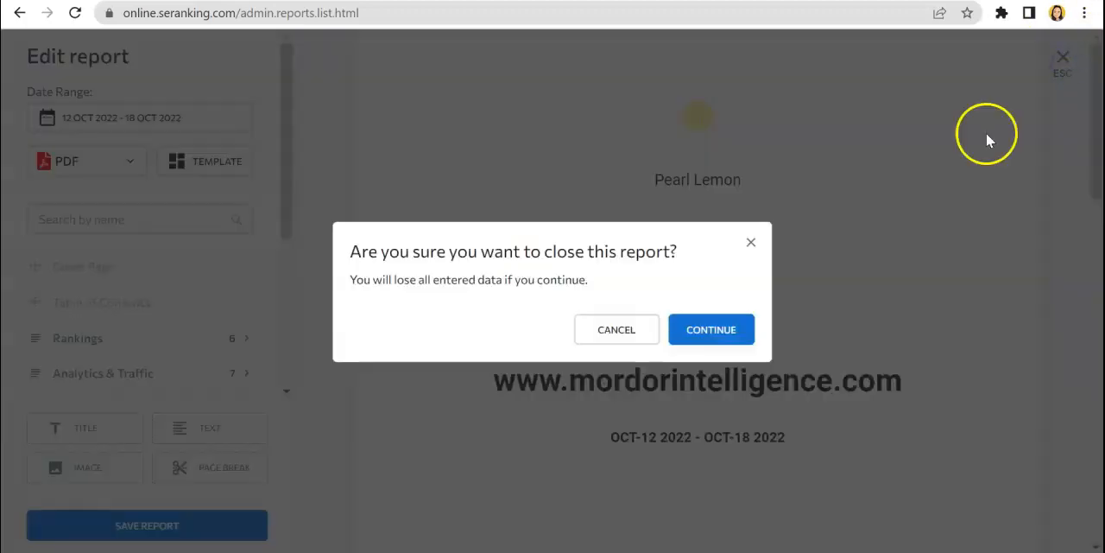
{"action": "left_click", "coordinate": [711, 329]}
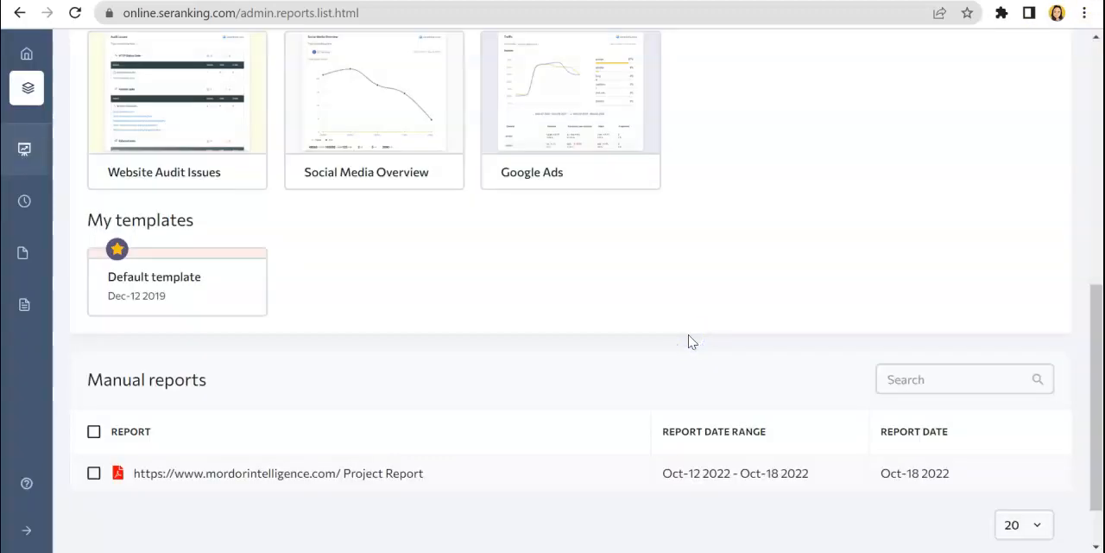
Create a mordorintelligence.com report from the Social Media Overview template, look through its pages and close it without saving
{"action": "left_click", "coordinate": [385, 103]}
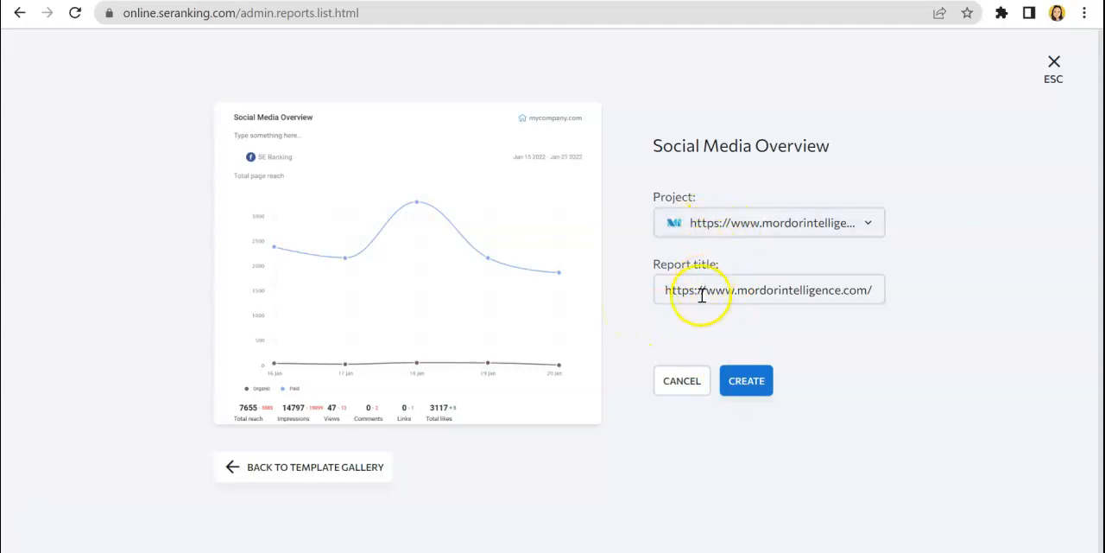
{"action": "left_click", "coordinate": [740, 381]}
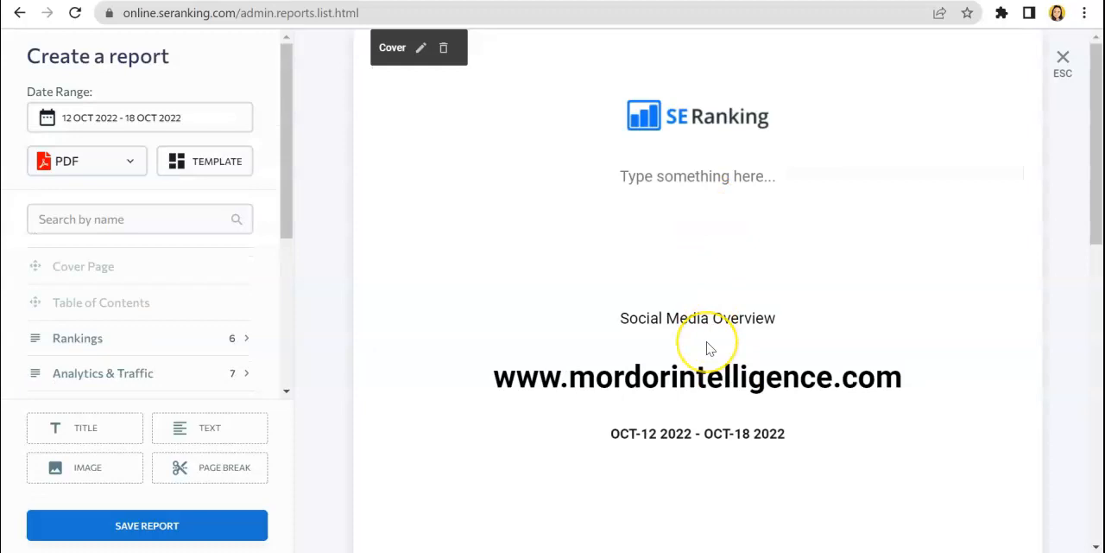
{"action": "scroll", "coordinate": [710, 345], "scroll_direction": "down", "scroll_amount": 8}
{"action": "scroll", "coordinate": [710, 348], "scroll_direction": "up", "scroll_amount": 8}
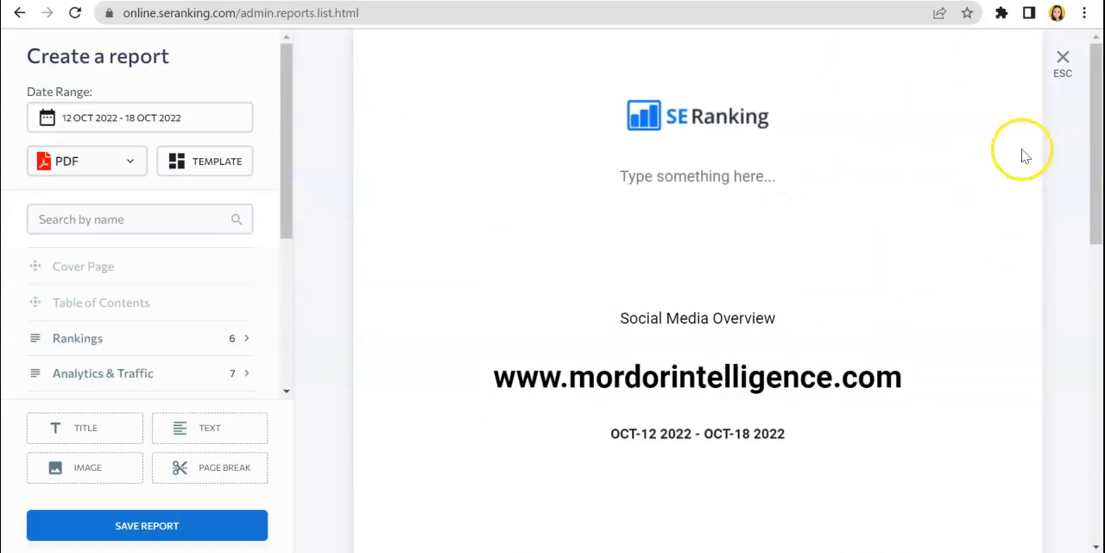
{"action": "left_click", "coordinate": [1065, 61]}
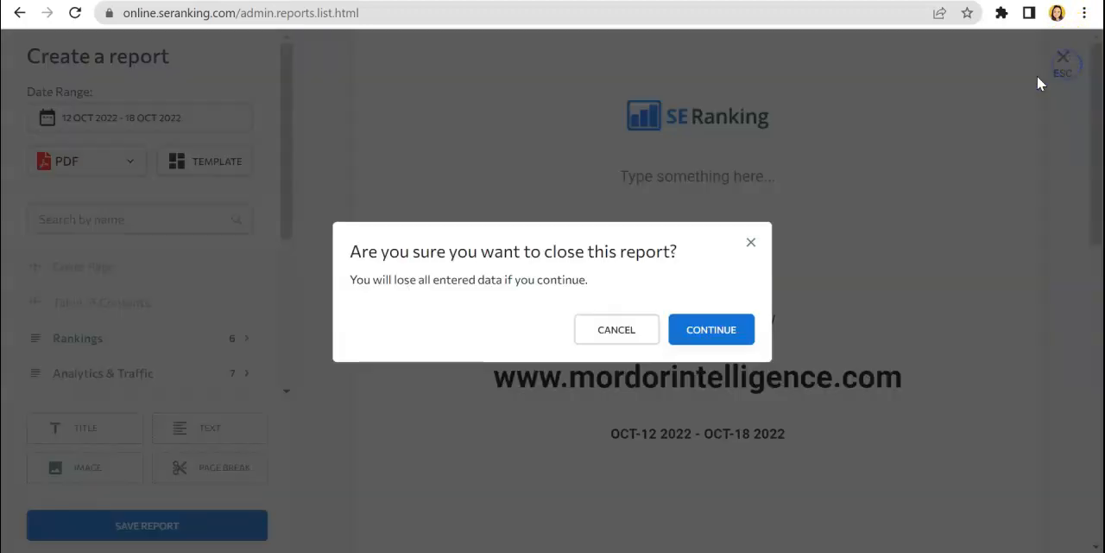
{"action": "left_click", "coordinate": [722, 341]}
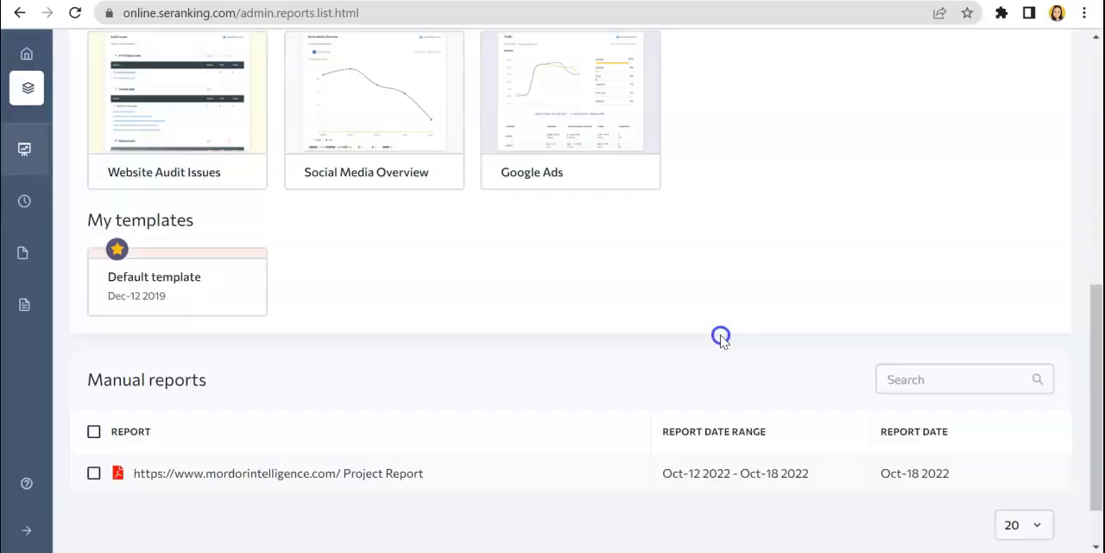
Open the Monthly Report: Rankings & Traffic template from the template gallery and close its setup without creating the report
{"action": "scroll", "coordinate": [643, 246], "scroll_direction": "up", "scroll_amount": 2}
{"action": "scroll", "coordinate": [636, 239], "scroll_direction": "up", "scroll_amount": 6}
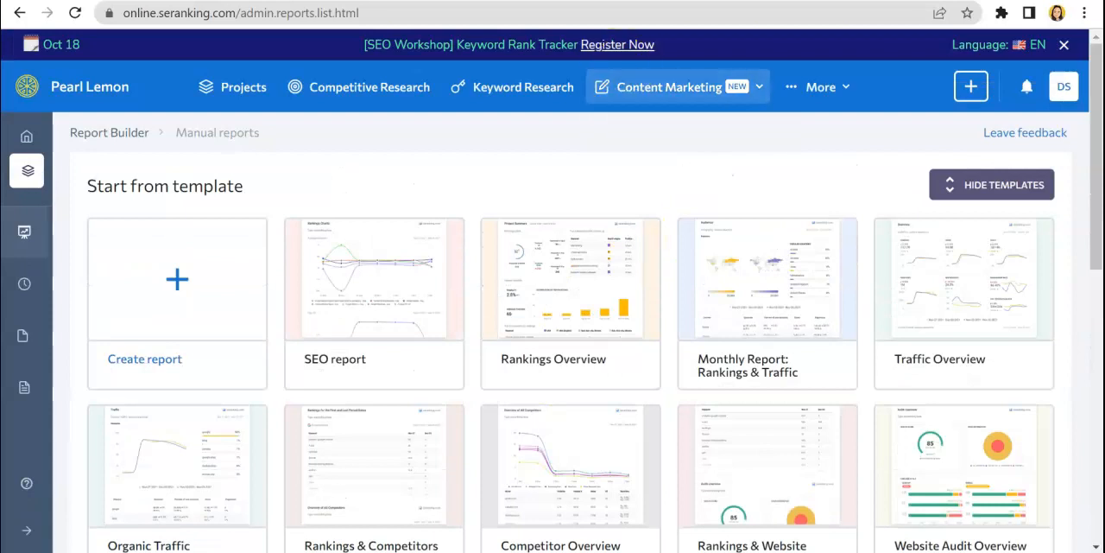
{"action": "left_click", "coordinate": [816, 86]}
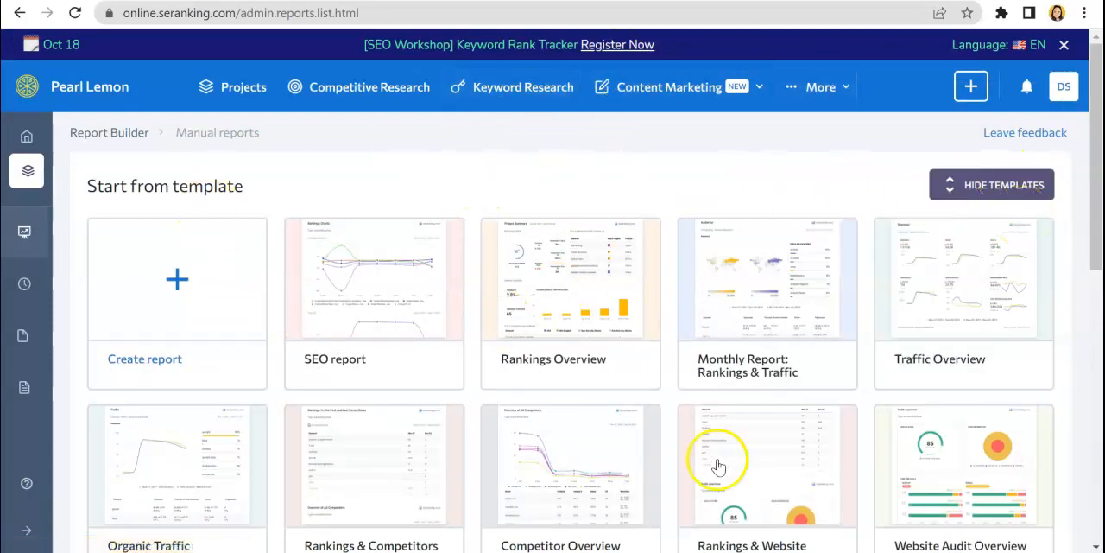
{"action": "left_click", "coordinate": [716, 322]}
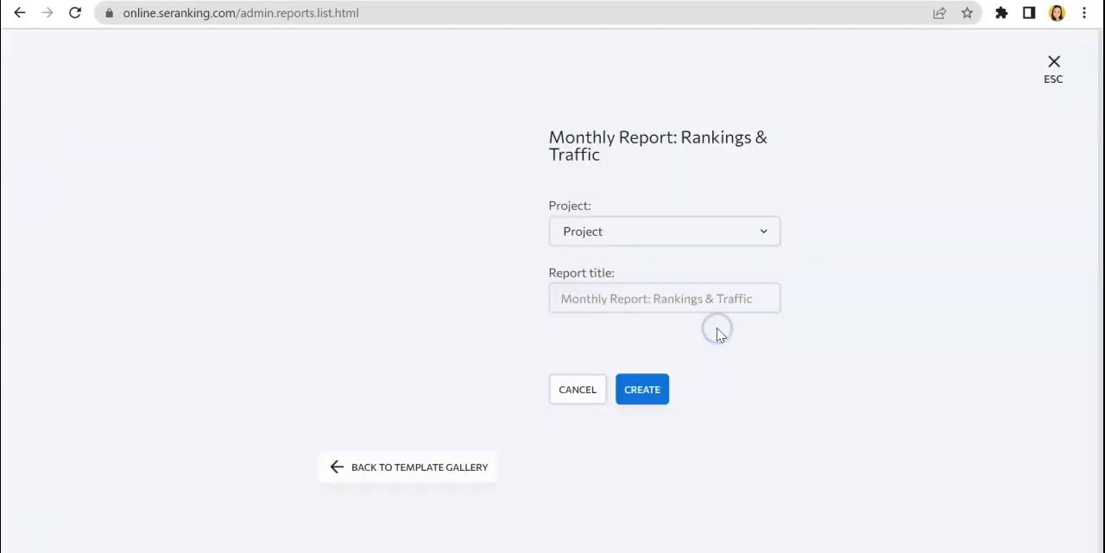
{"action": "left_click", "coordinate": [1058, 68]}
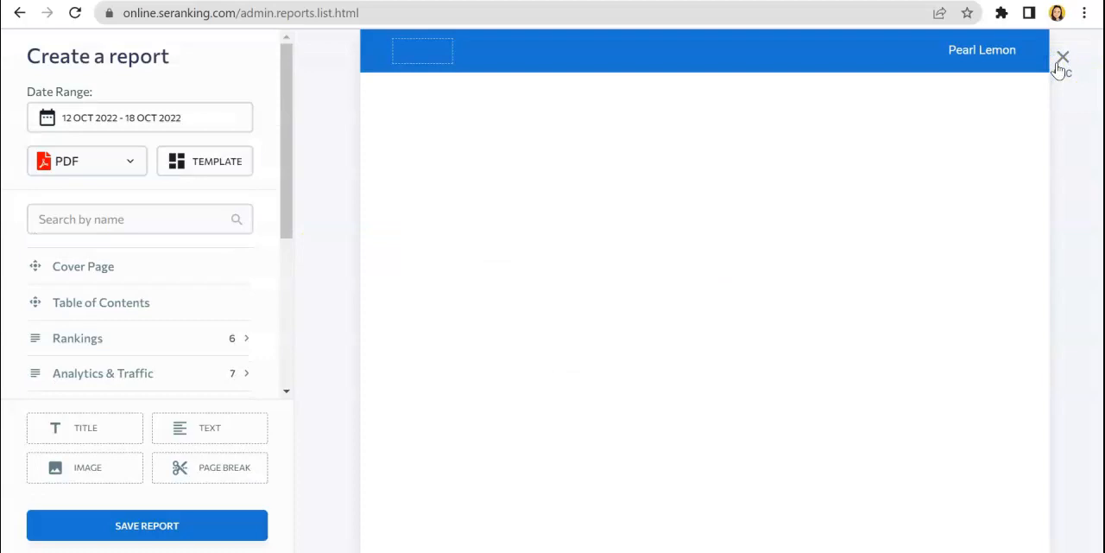